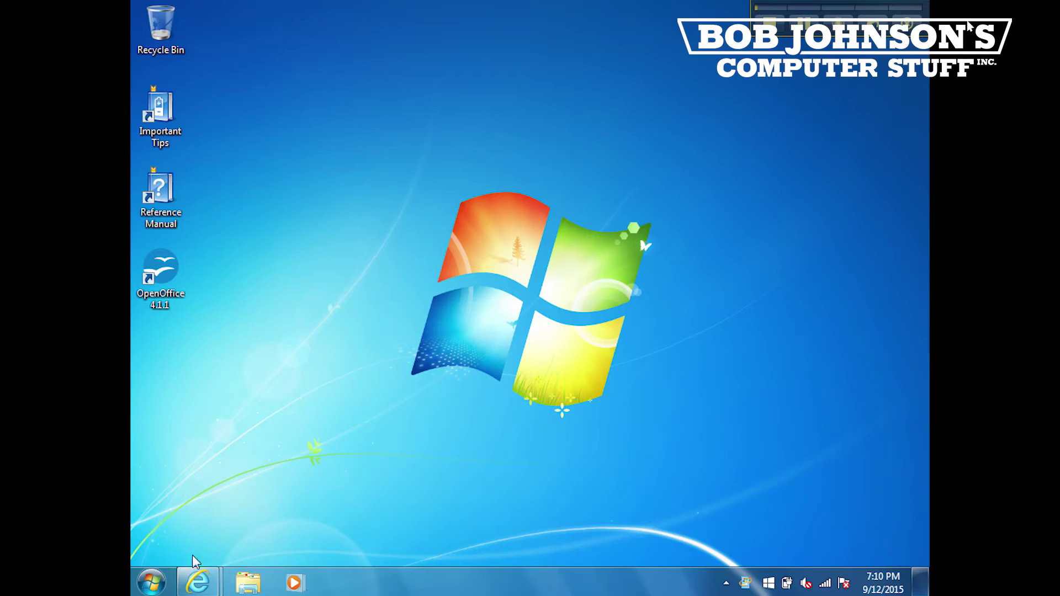
Restore the Internet Explorer window showing Bob Johnson's Computer Stuff homepage.
{"action": "mouse_move", "coordinate": [197, 579]}
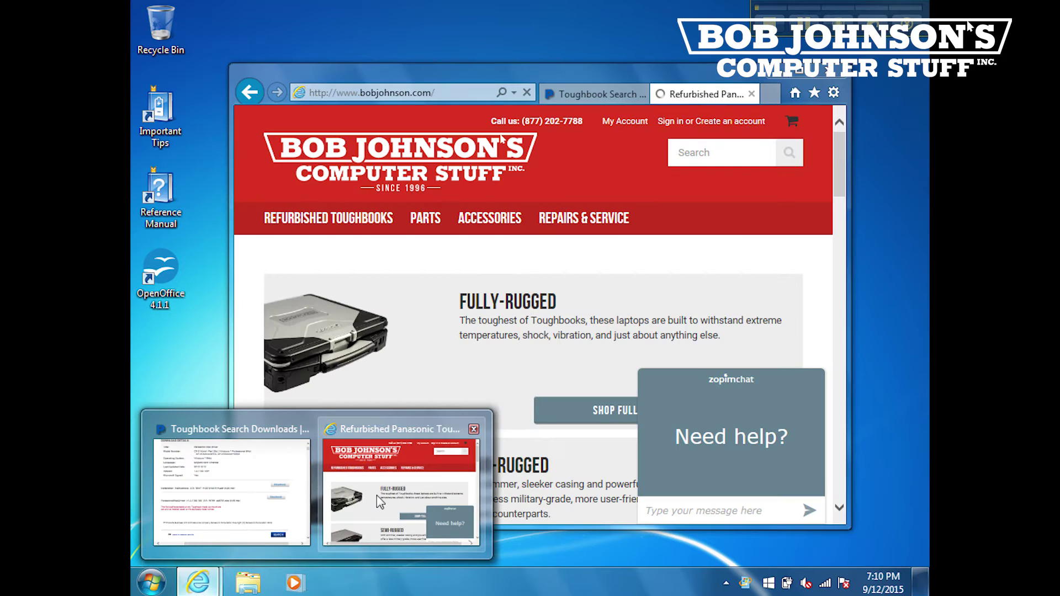
{"action": "left_click", "coordinate": [376, 495]}
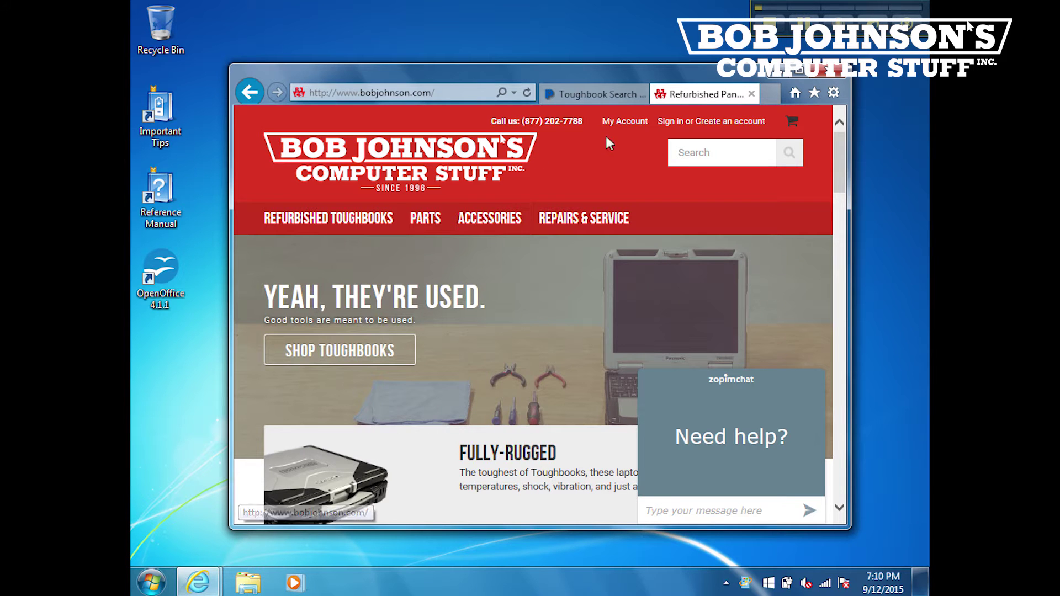
Reload the Toughbook Search Downloads page and pick Individual Drivers to show the search form.
{"action": "left_click", "coordinate": [605, 95]}
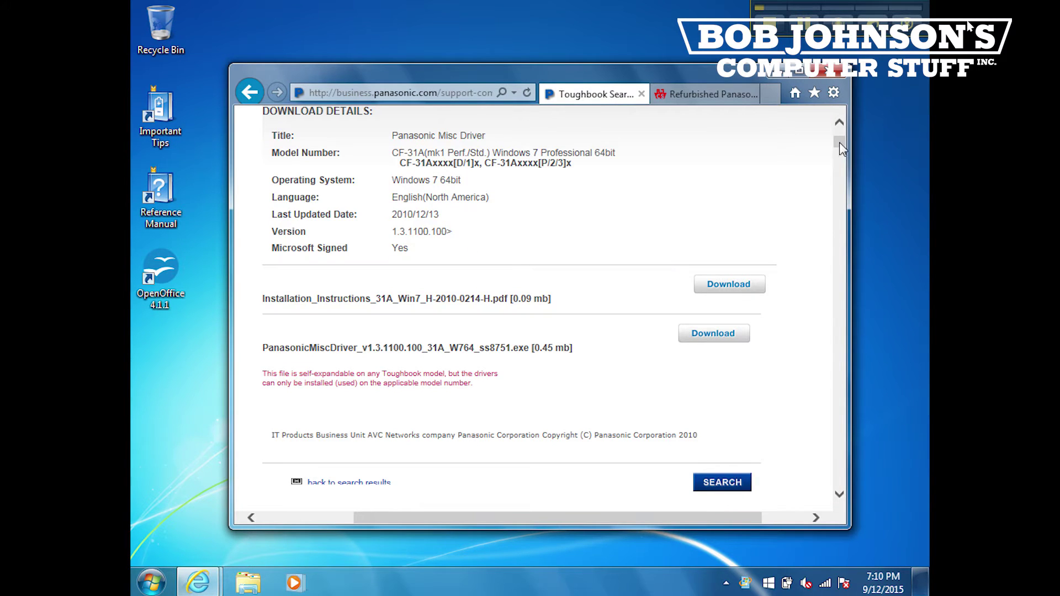
{"action": "left_click_drag", "start_coordinate": [840, 141], "coordinate": [840, 133]}
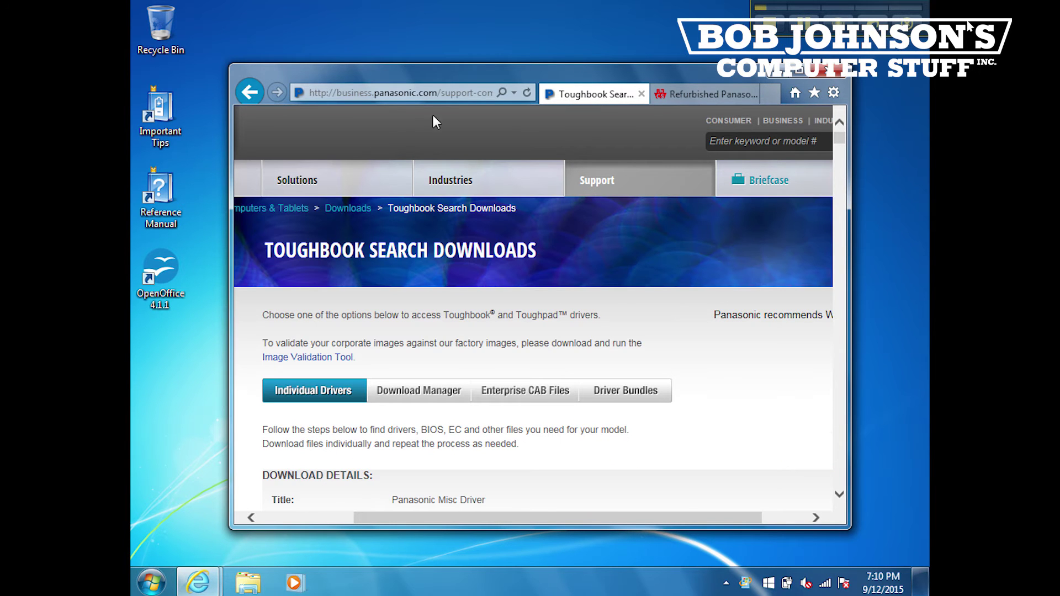
{"action": "left_click", "coordinate": [473, 94]}
{"action": "left_click", "coordinate": [474, 94]}
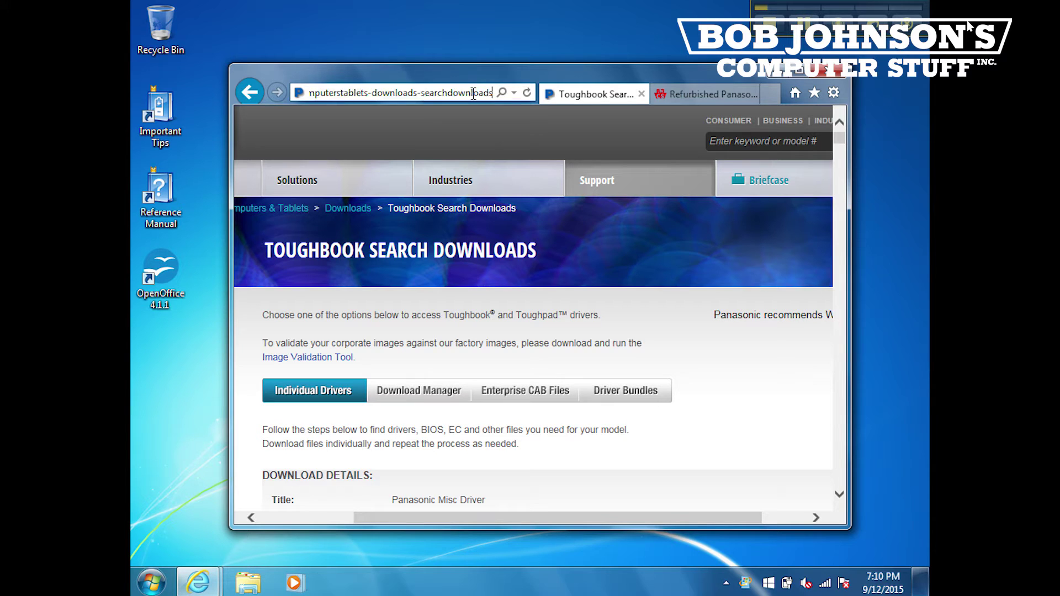
{"action": "key", "text": "Return"}
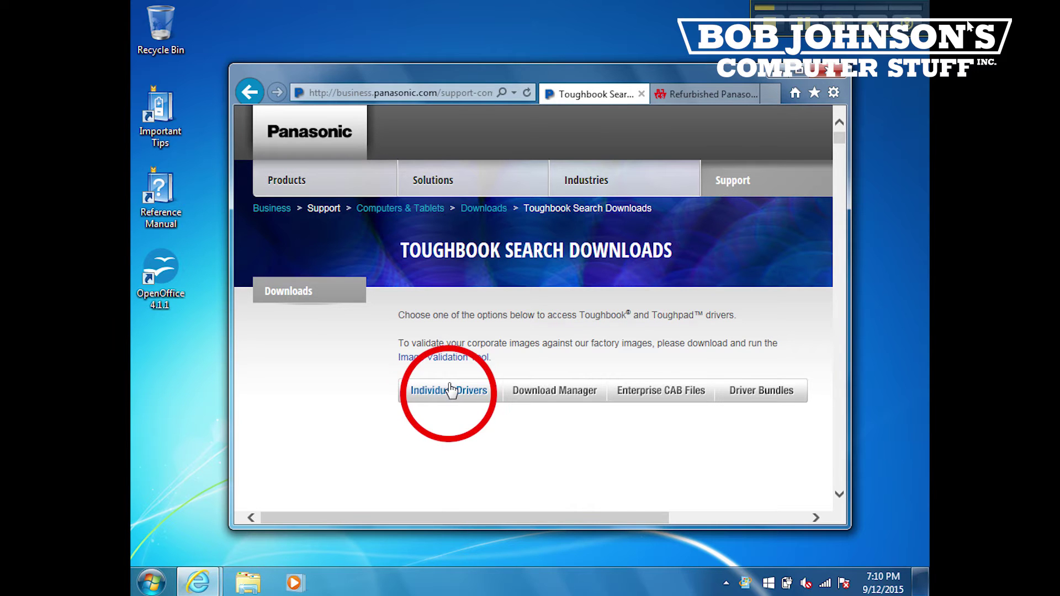
{"action": "left_click", "coordinate": [476, 397]}
Search All Drivers for Toughbook CF-31, version CF-31A (mk1 Perf./Std.), Windows 7 64bit.
{"action": "scroll", "coordinate": [840, 495], "scroll_direction": "down", "scroll_amount": 3}
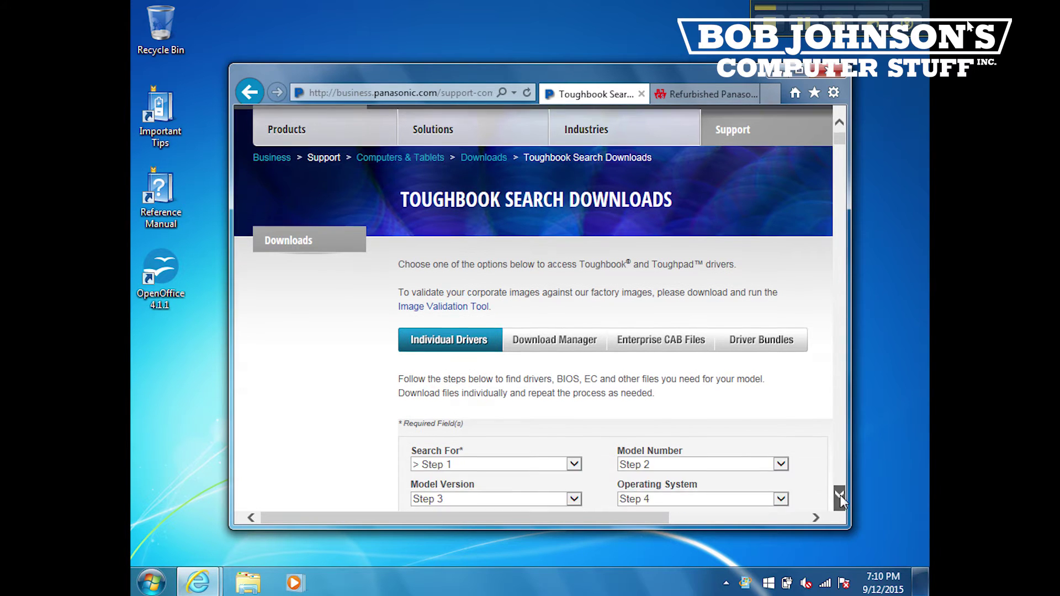
{"action": "scroll", "coordinate": [841, 500], "scroll_direction": "down", "scroll_amount": 2}
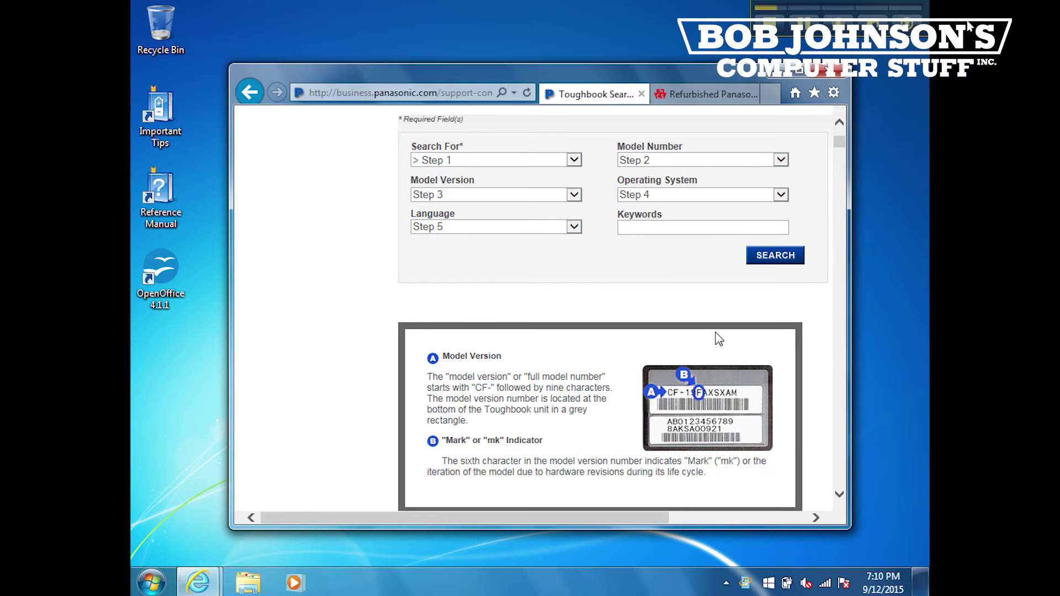
{"action": "left_click", "coordinate": [574, 160]}
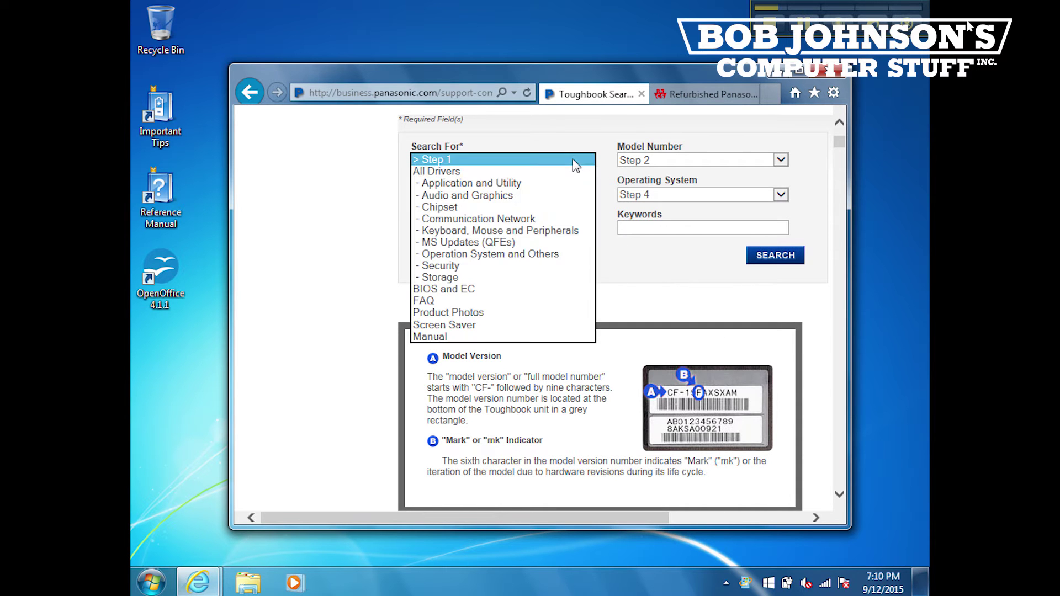
{"action": "left_click", "coordinate": [551, 171]}
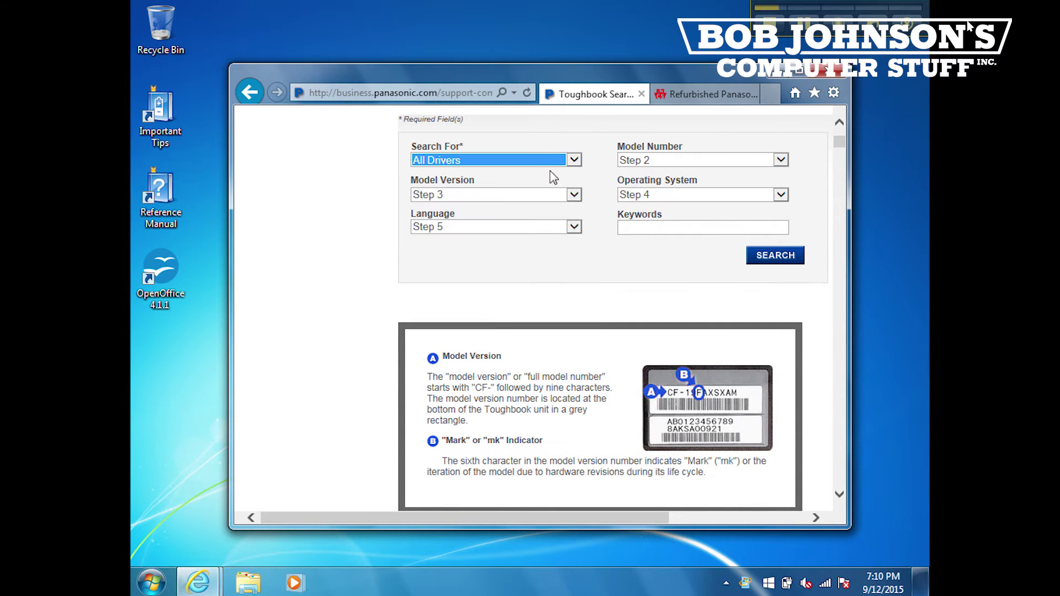
{"action": "left_click", "coordinate": [781, 160]}
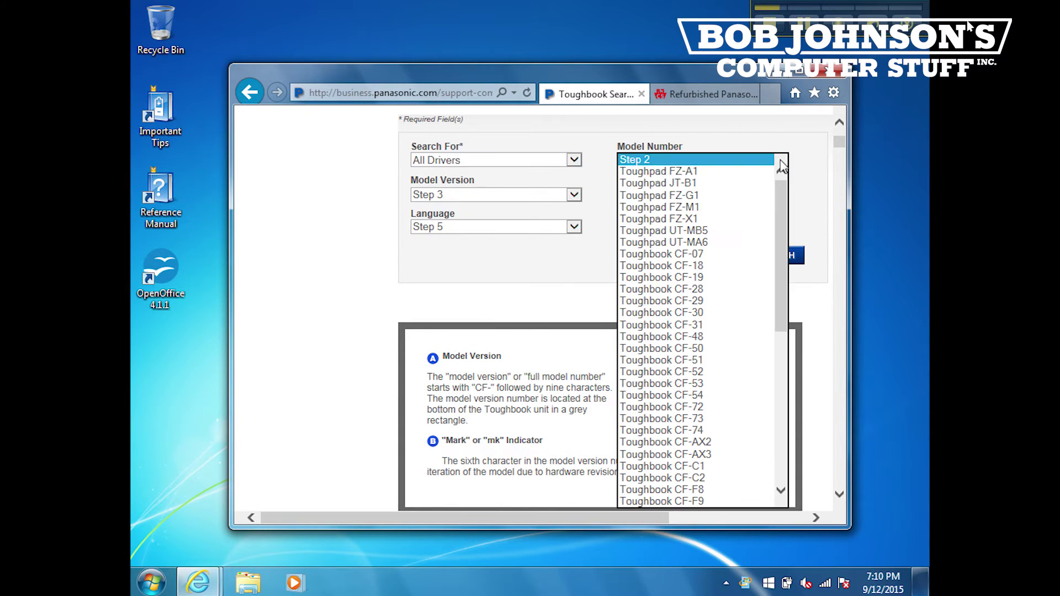
{"action": "left_click", "coordinate": [696, 326]}
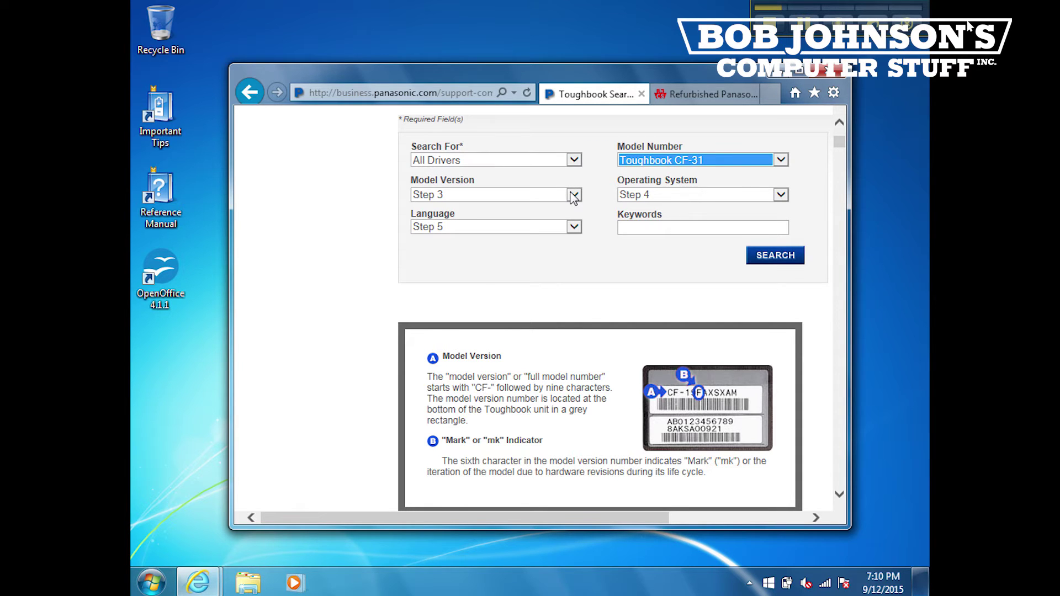
{"action": "left_click", "coordinate": [574, 195]}
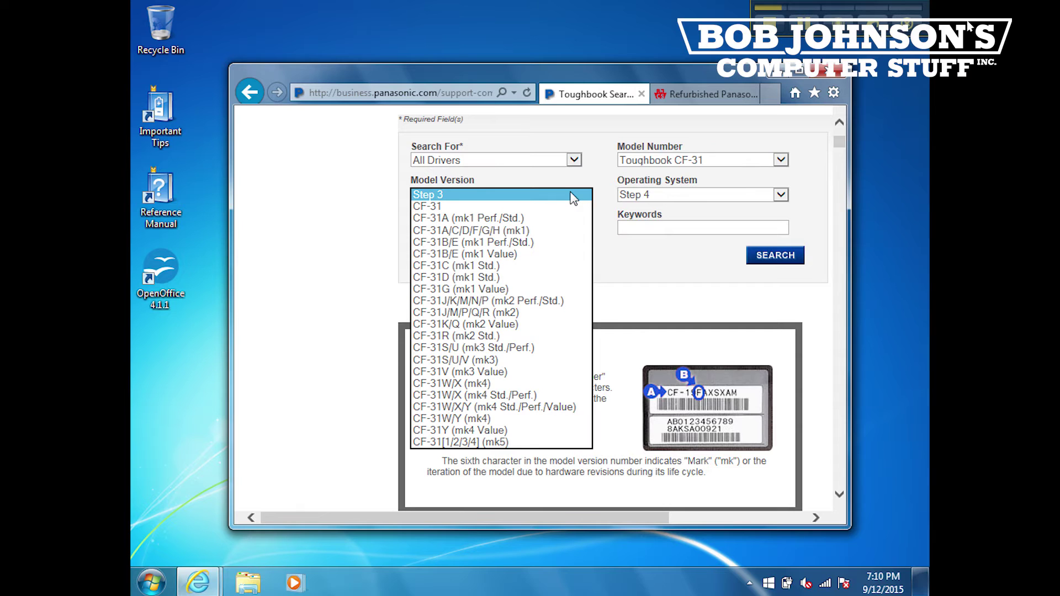
{"action": "left_click", "coordinate": [550, 220]}
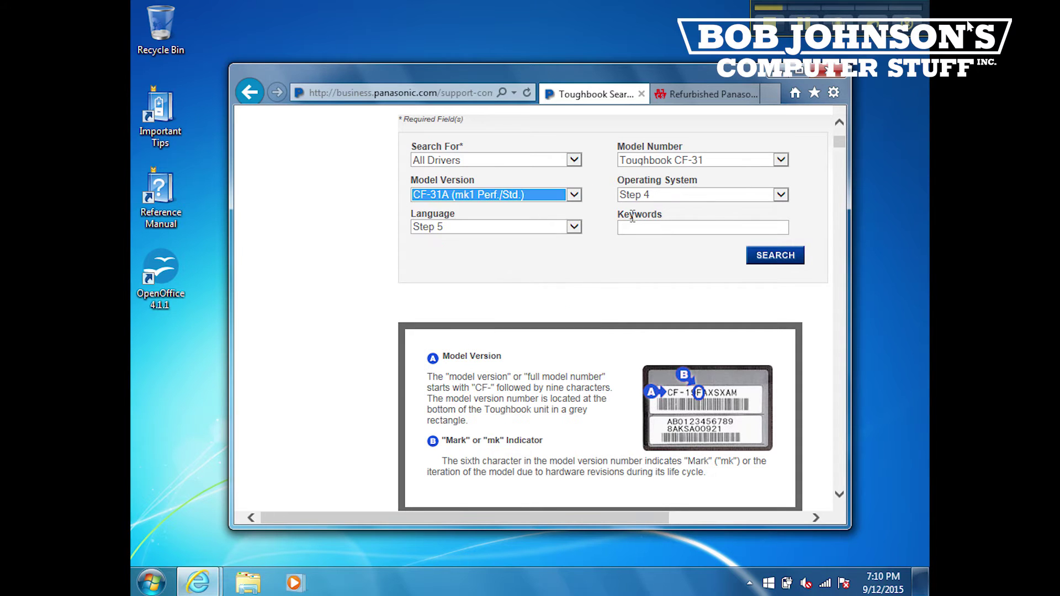
{"action": "left_click", "coordinate": [781, 195]}
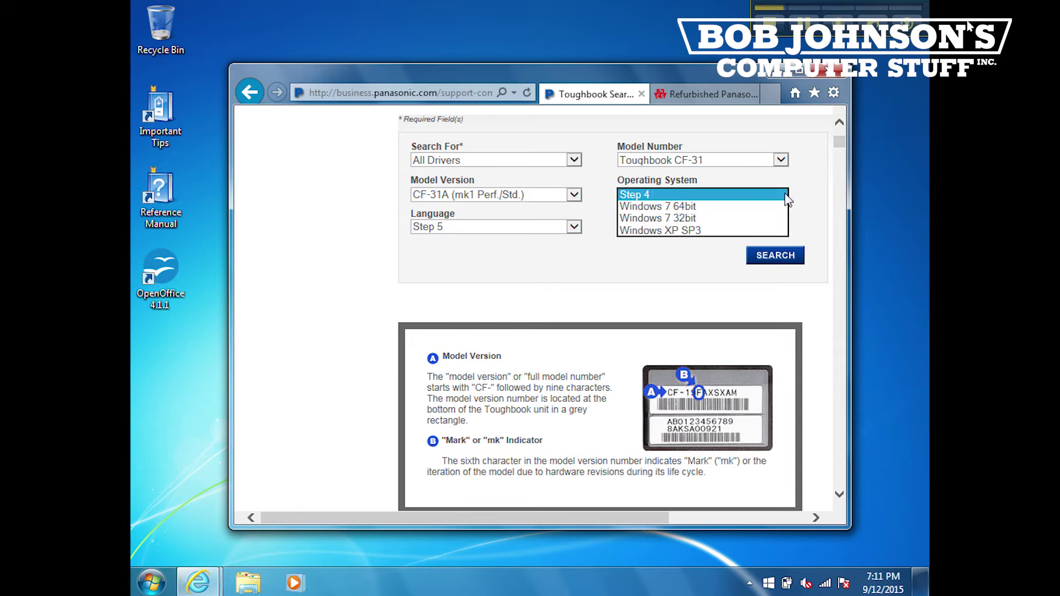
{"action": "left_click", "coordinate": [741, 207]}
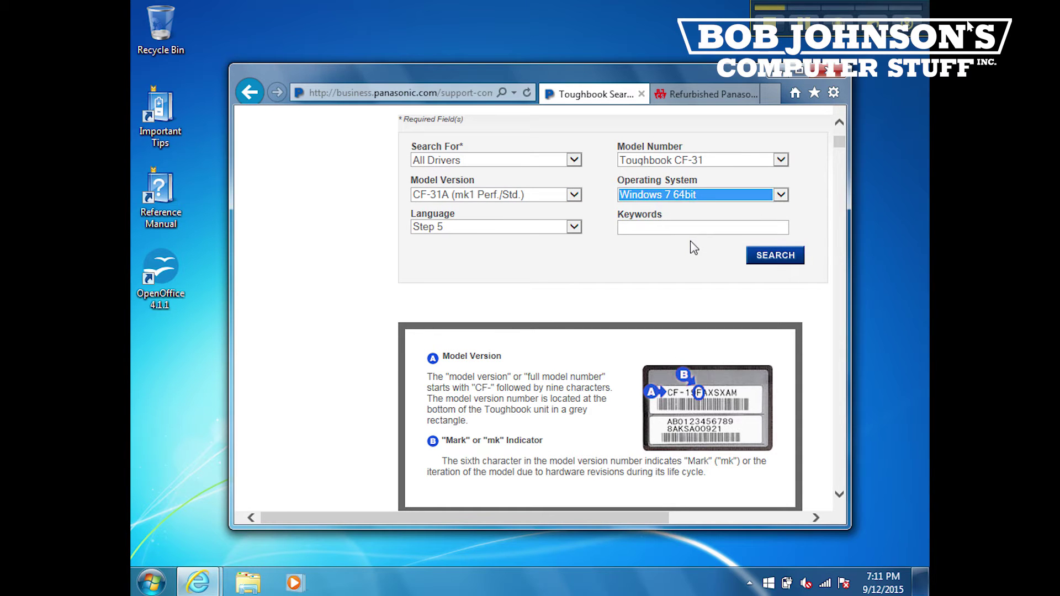
{"action": "left_click", "coordinate": [767, 256]}
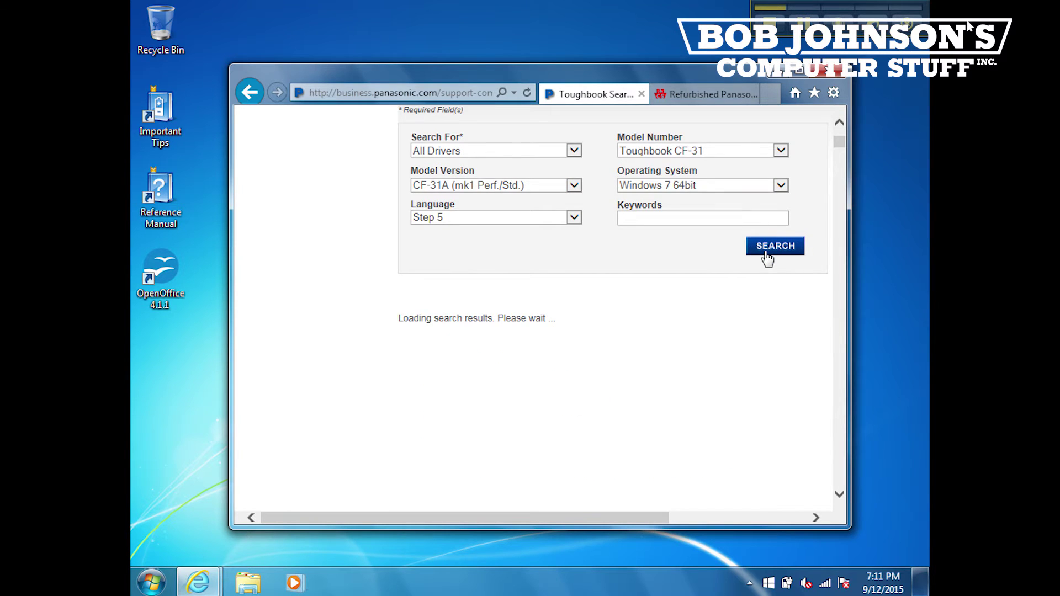
Open the Panasonic Misc Driver 1.3.1100.100 download details from the 41 search results.
{"action": "left_click", "coordinate": [839, 494]}
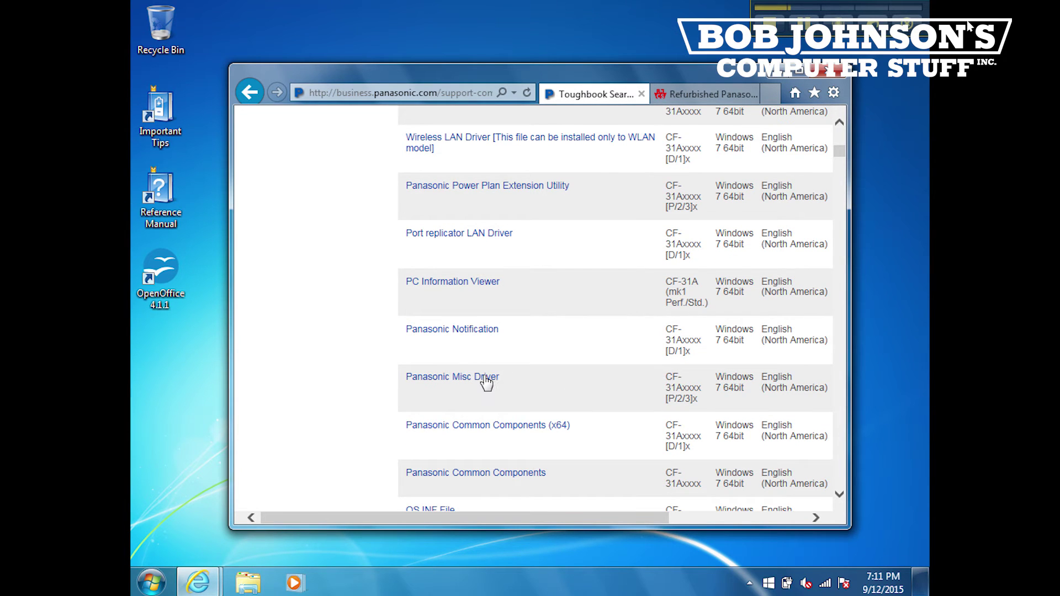
{"action": "left_click", "coordinate": [486, 379]}
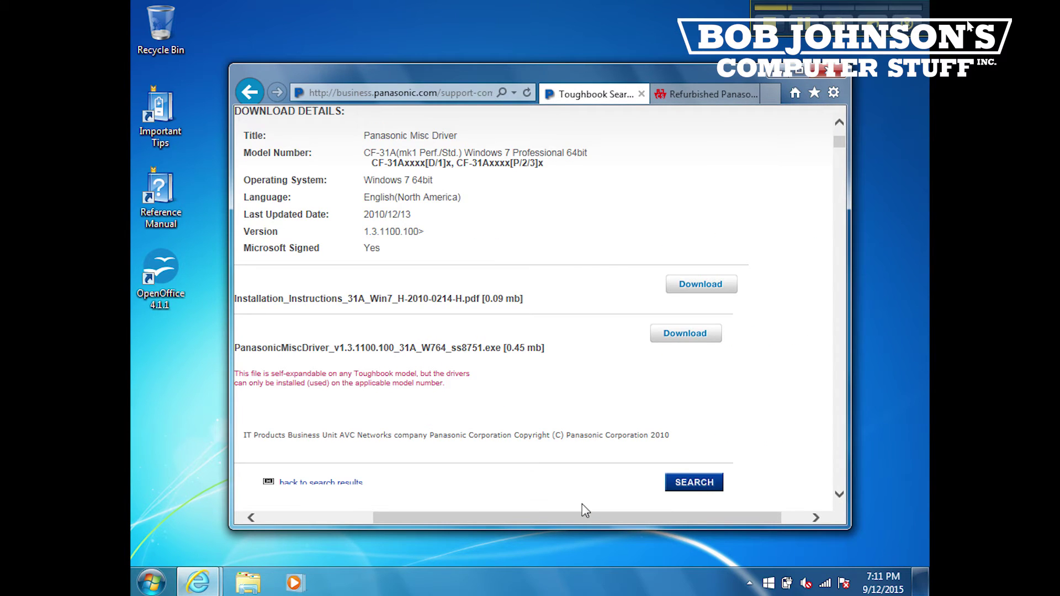
{"action": "left_click_drag", "start_coordinate": [571, 518], "coordinate": [541, 517]}
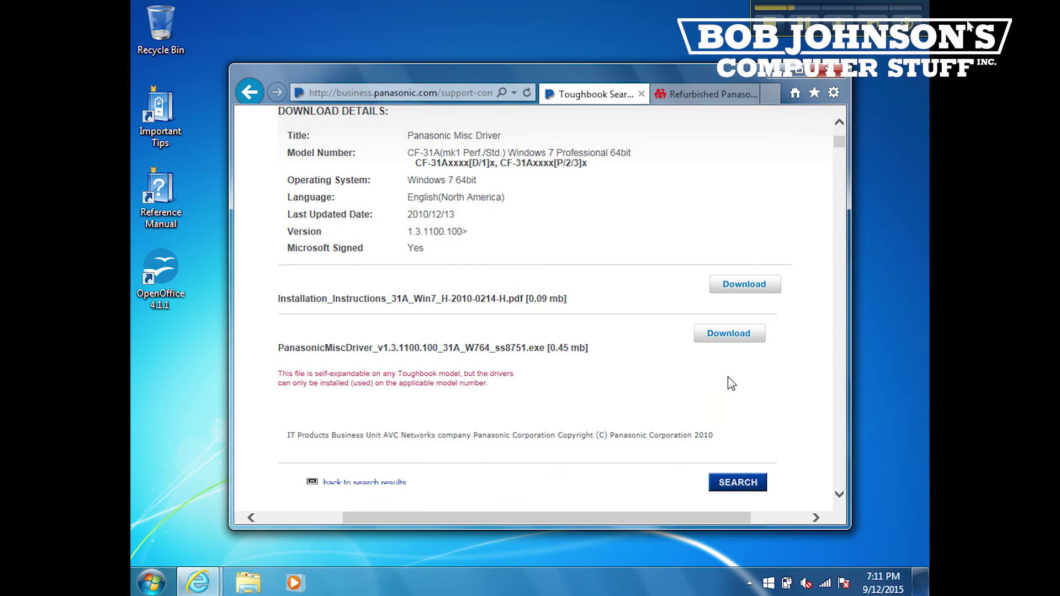
Save PanasonicMiscDriver_v1.3.1100.100_31A_W764_ss8751.exe to the Desktop and dismiss the download notice.
{"action": "left_click", "coordinate": [711, 338]}
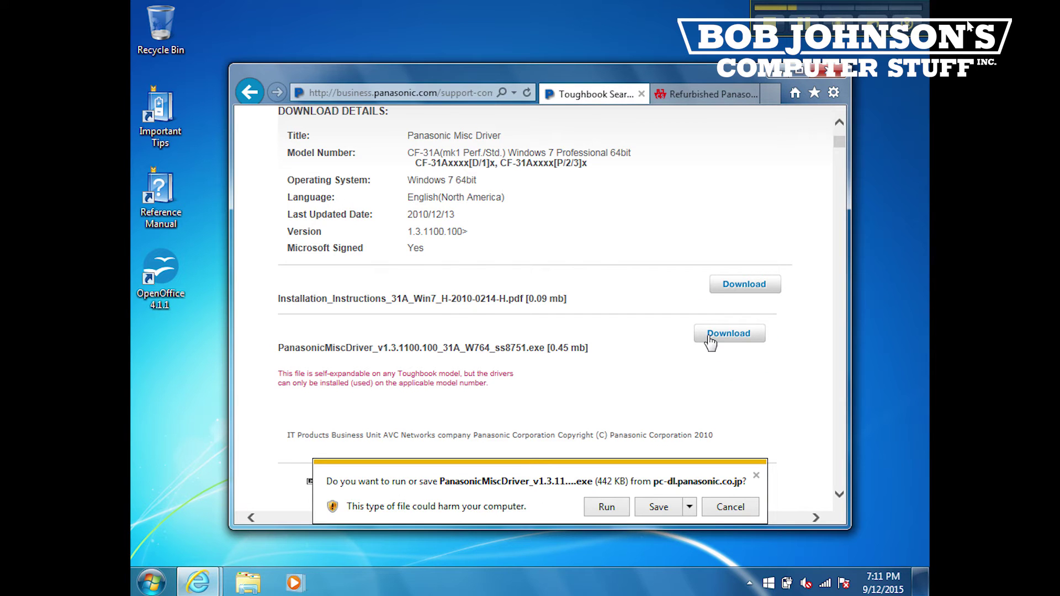
{"action": "left_click", "coordinate": [692, 505]}
{"action": "left_click", "coordinate": [725, 490]}
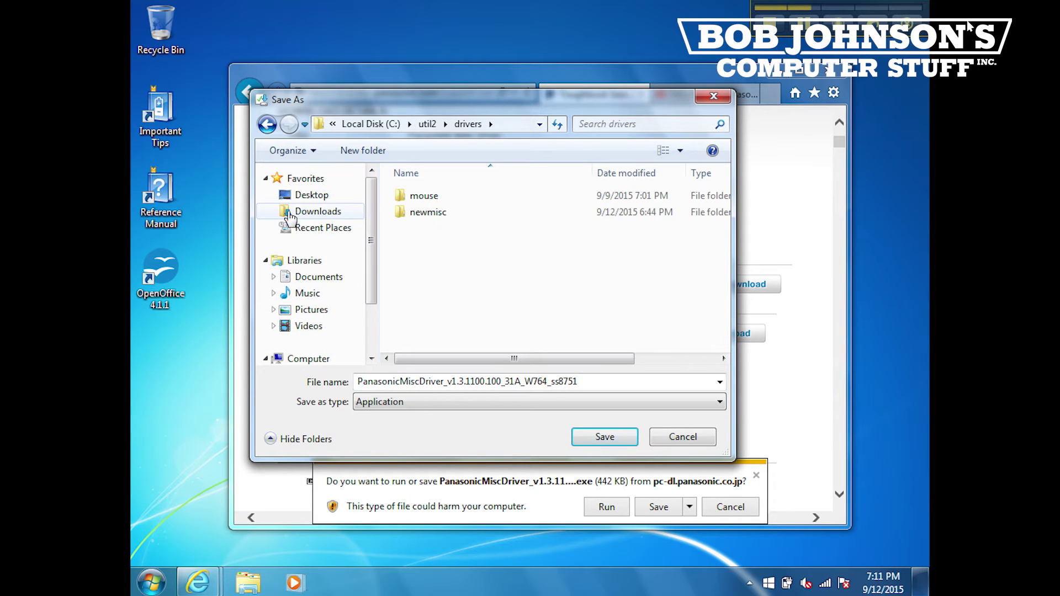
{"action": "left_click", "coordinate": [310, 196]}
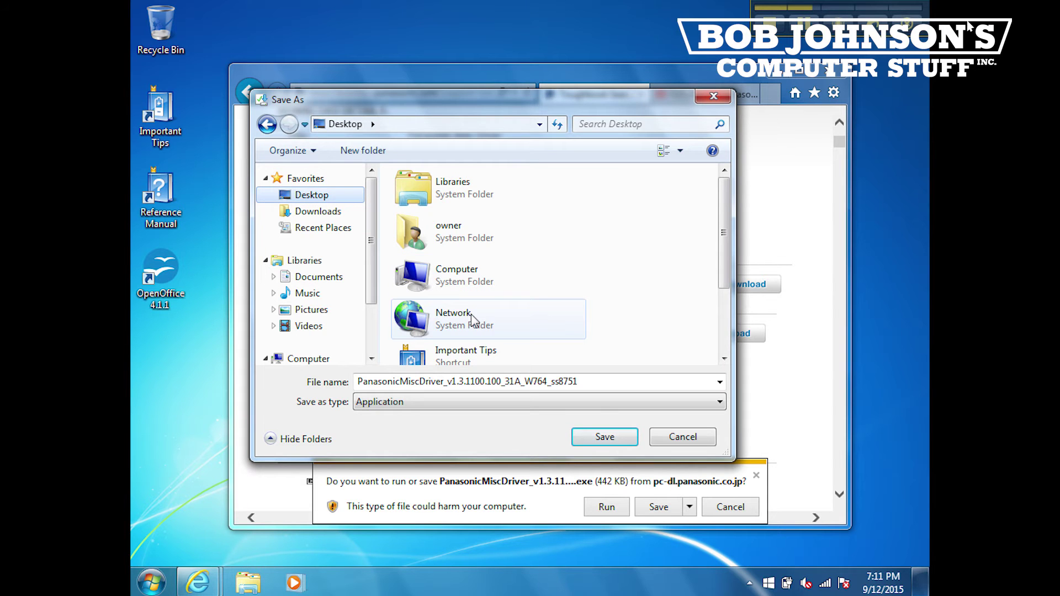
{"action": "left_click", "coordinate": [605, 437]}
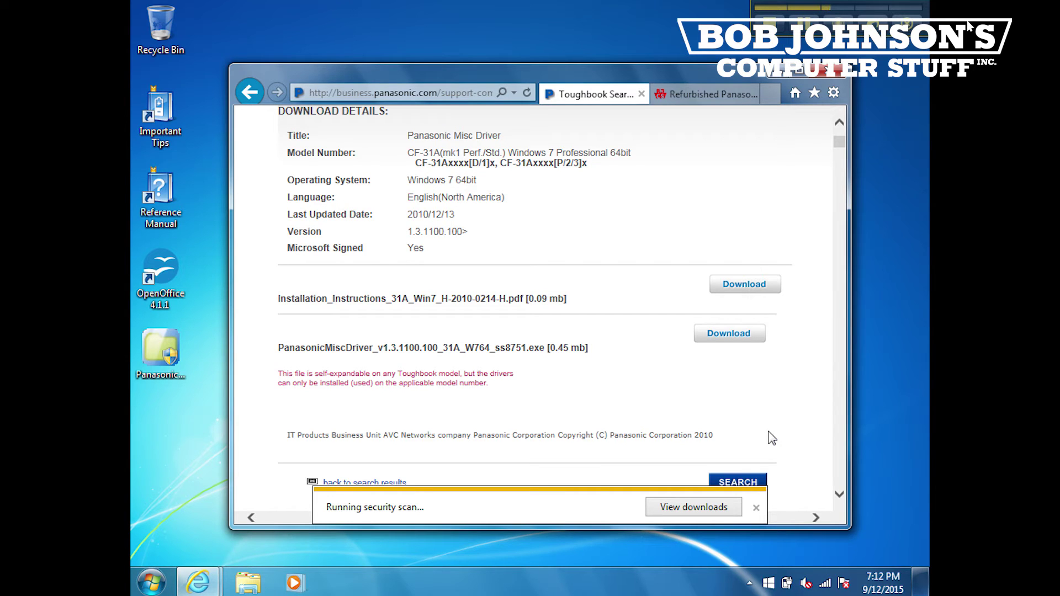
{"action": "left_click", "coordinate": [755, 469]}
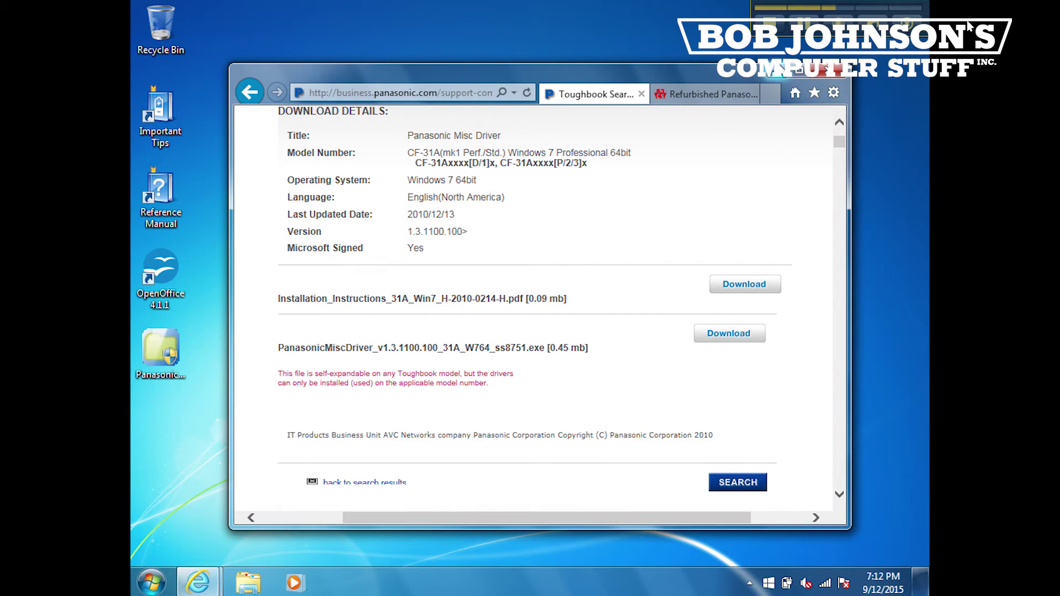
Unpack the downloaded driver package into c:\util2\drivers\newmisc, replacing the old folder, then open Control Panel.
{"action": "left_click", "coordinate": [780, 74]}
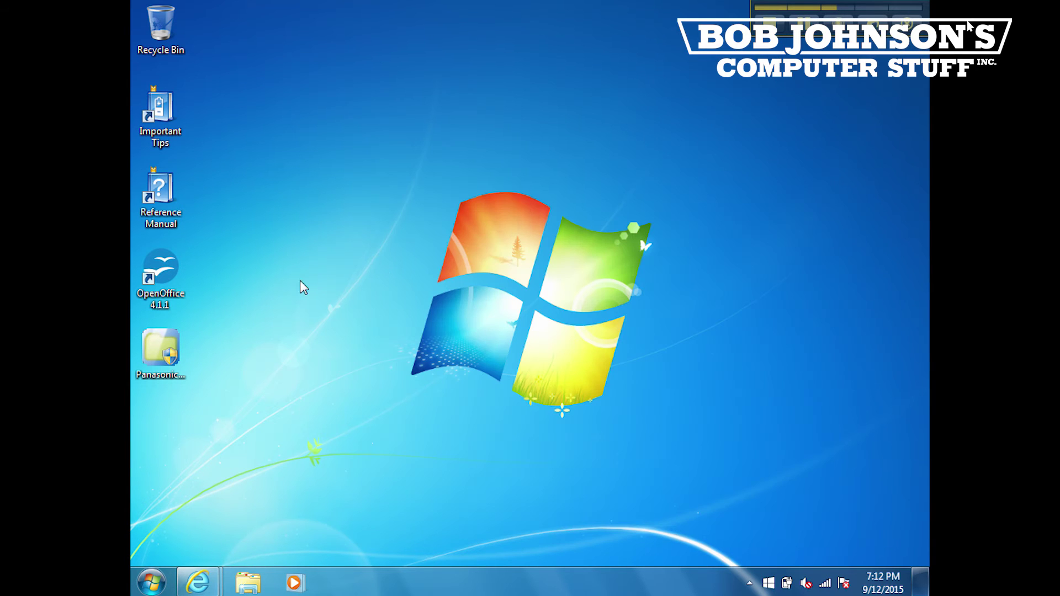
{"action": "double_click", "coordinate": [148, 347]}
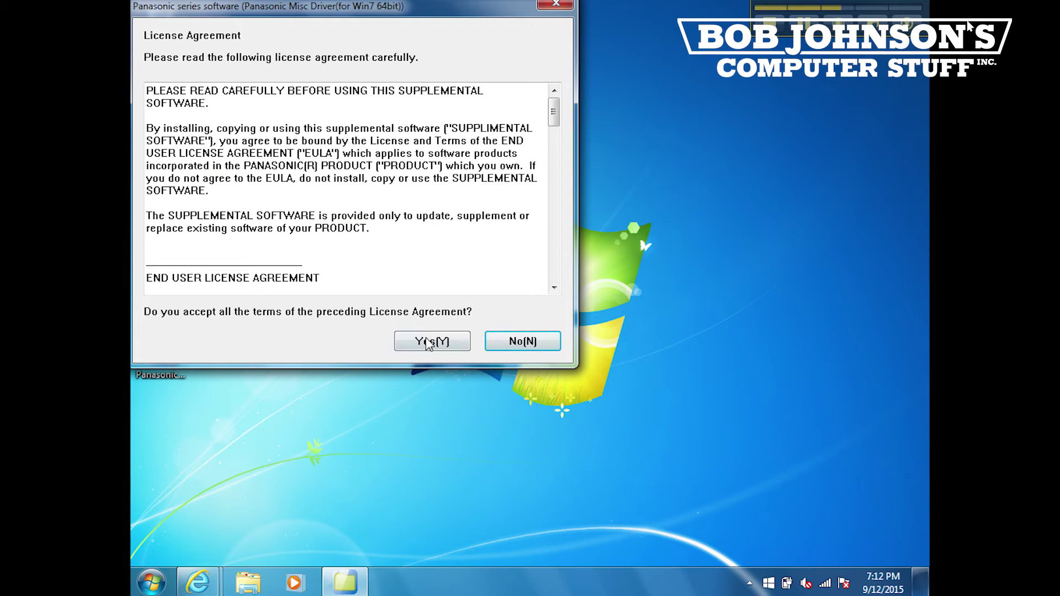
{"action": "left_click", "coordinate": [416, 344]}
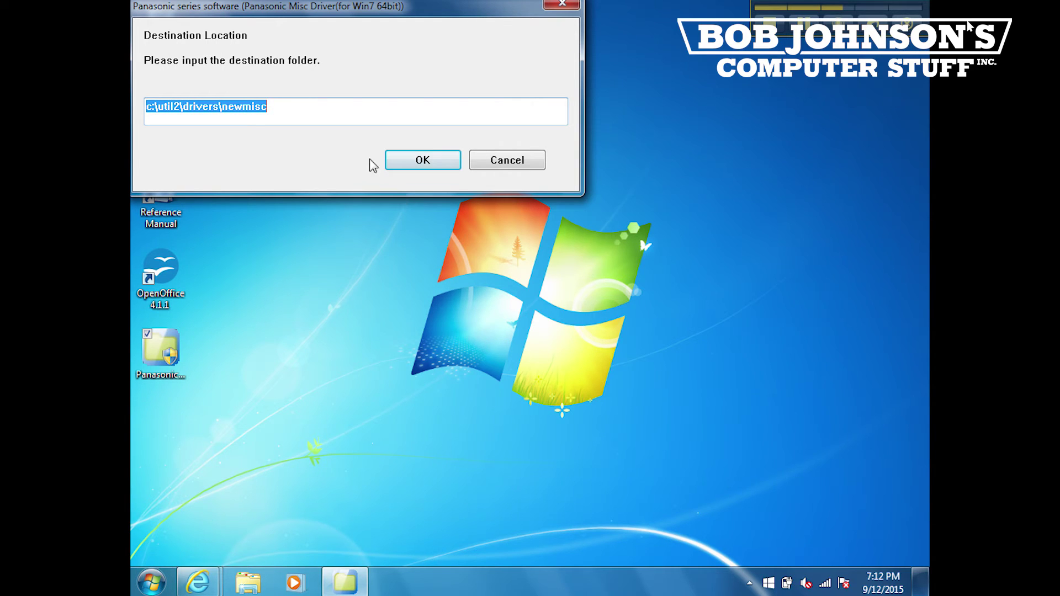
{"action": "left_click", "coordinate": [418, 162]}
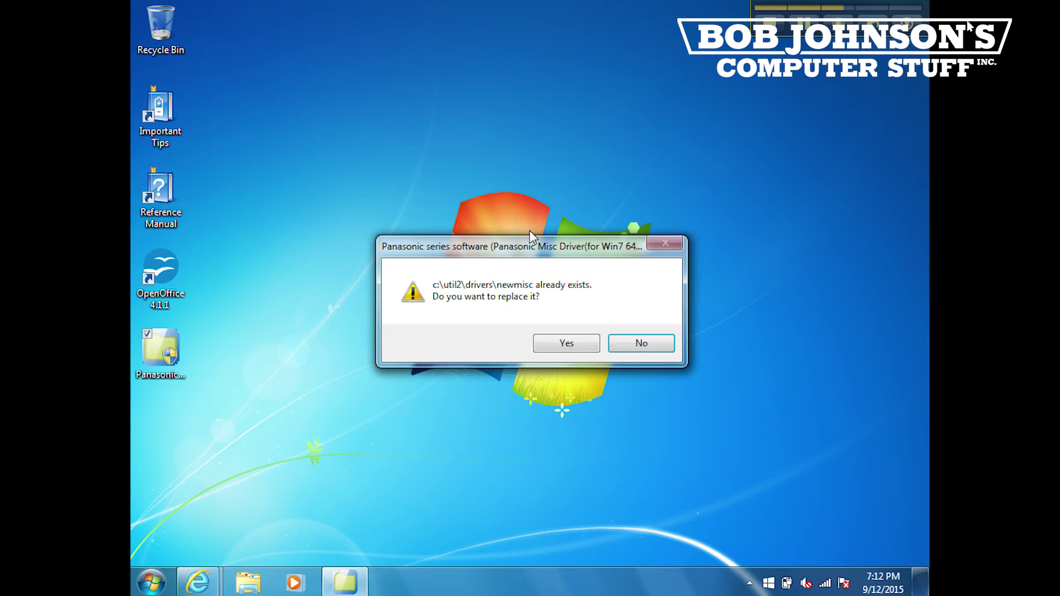
{"action": "left_click", "coordinate": [571, 342]}
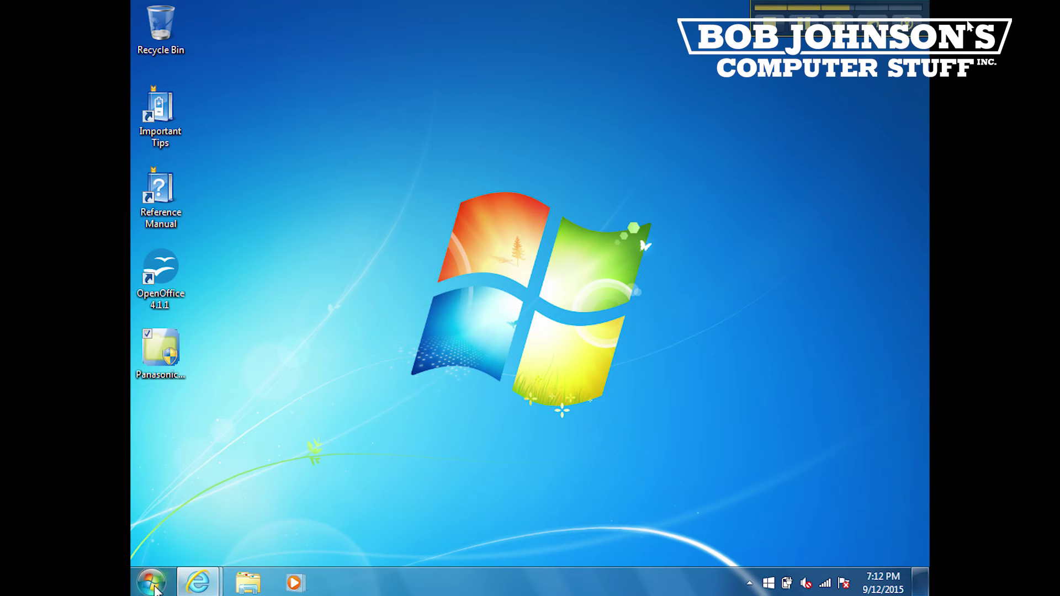
{"action": "left_click", "coordinate": [151, 583]}
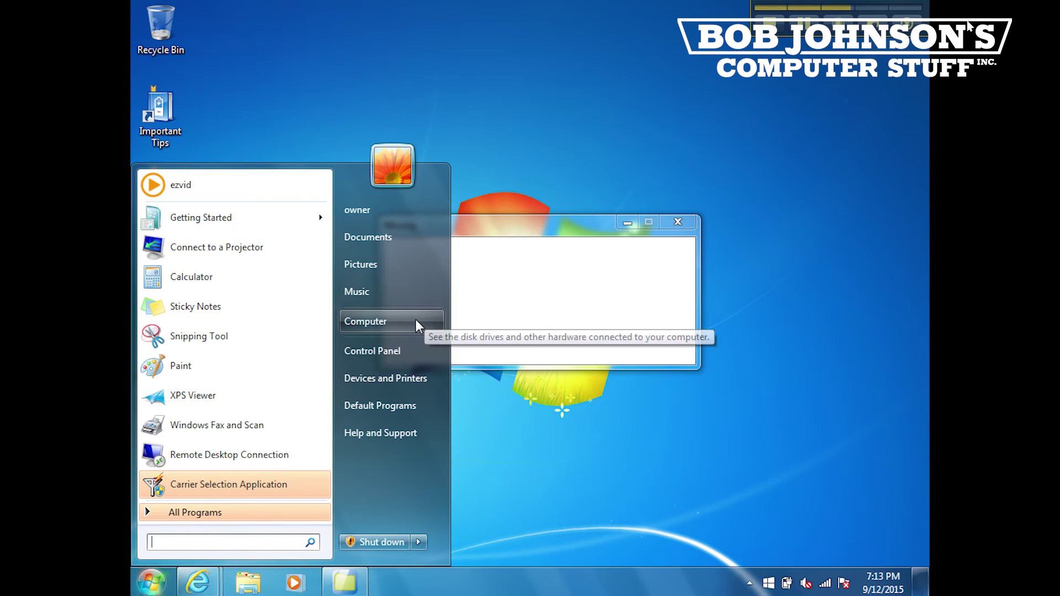
{"action": "left_click", "coordinate": [382, 352]}
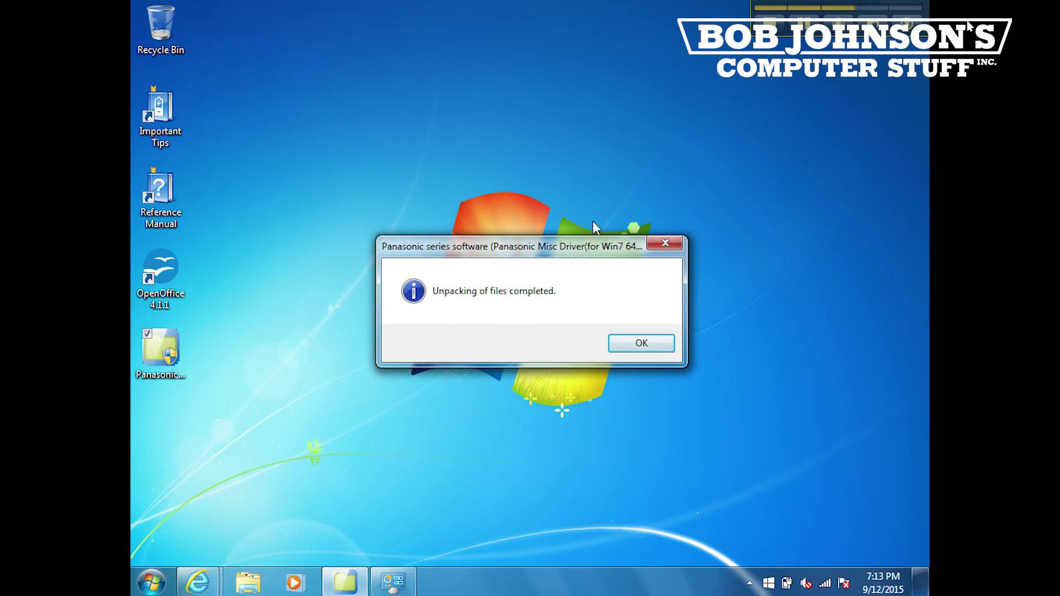
Dismiss the unpacking-complete message and open Device Manager through Control Panel's System page.
{"action": "left_click", "coordinate": [637, 343]}
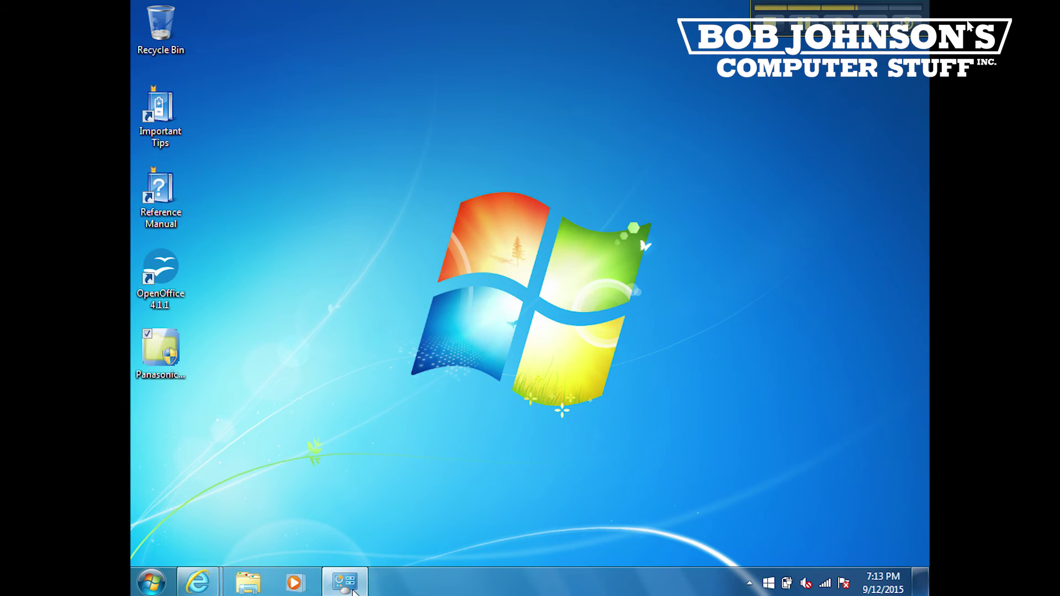
{"action": "left_click", "coordinate": [353, 592]}
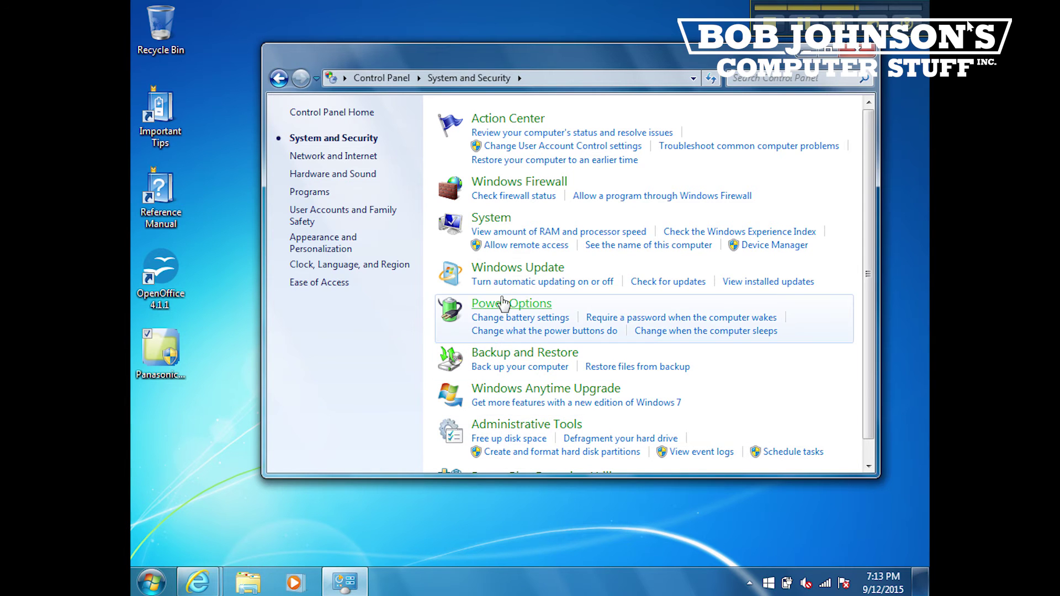
{"action": "left_click", "coordinate": [491, 218]}
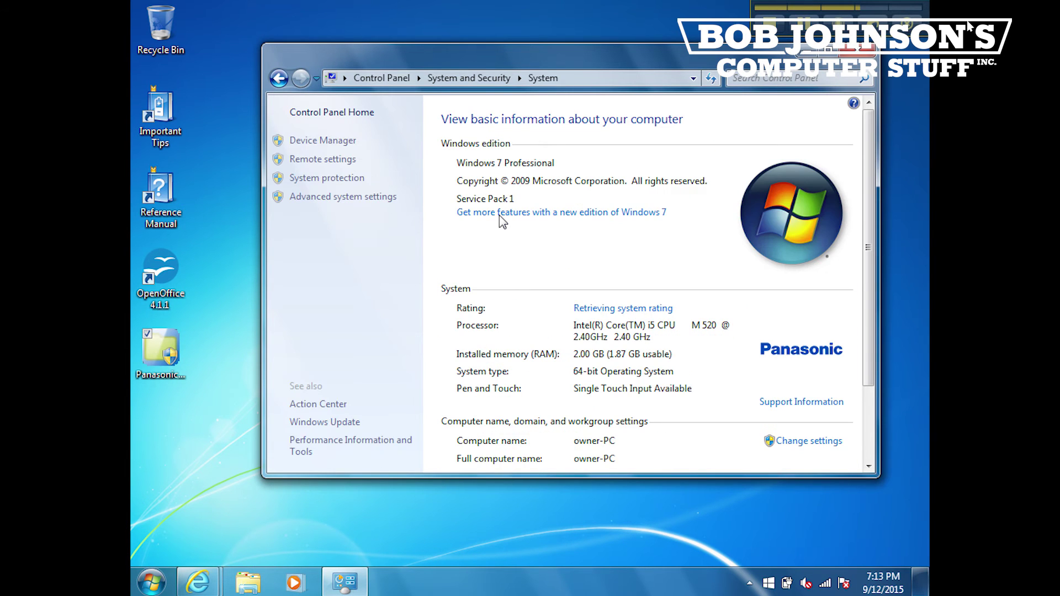
{"action": "left_click", "coordinate": [340, 144]}
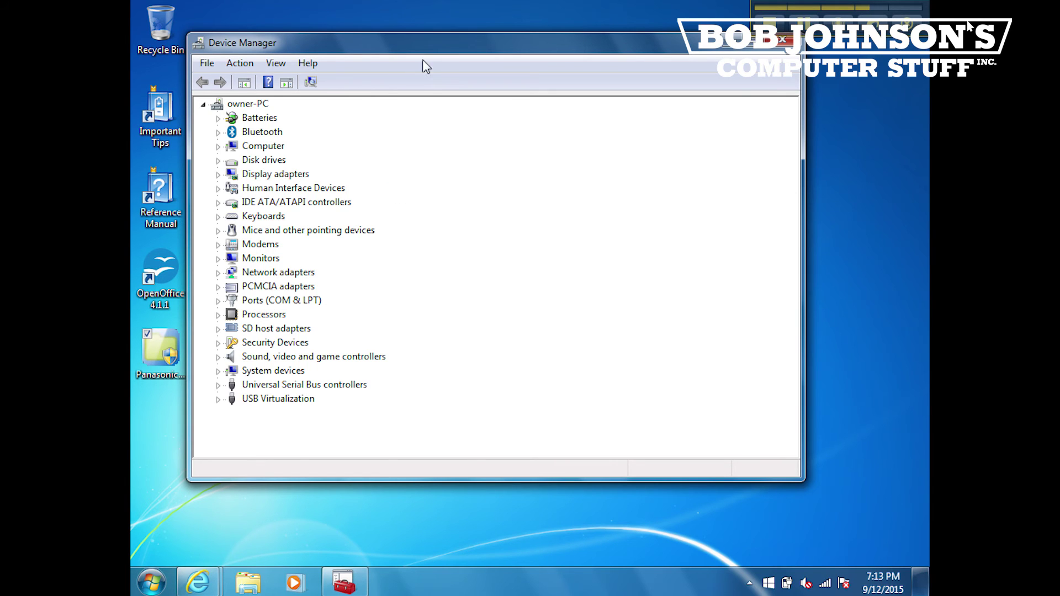
Scan for hardware changes and open the properties of the Unknown device under Other devices.
{"action": "left_click_drag", "start_coordinate": [419, 42], "coordinate": [421, 76]}
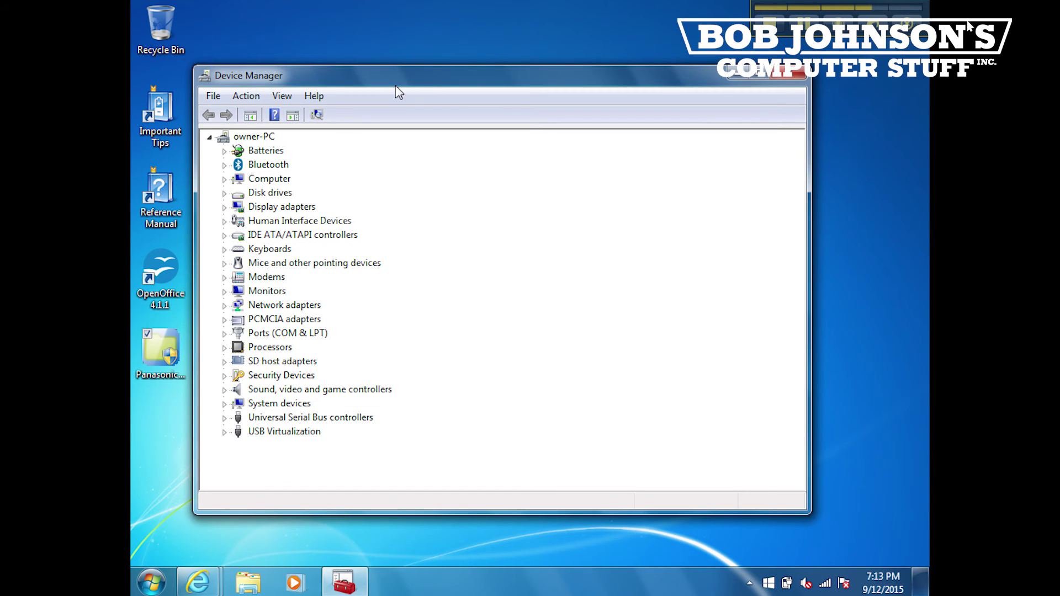
{"action": "left_click", "coordinate": [318, 114]}
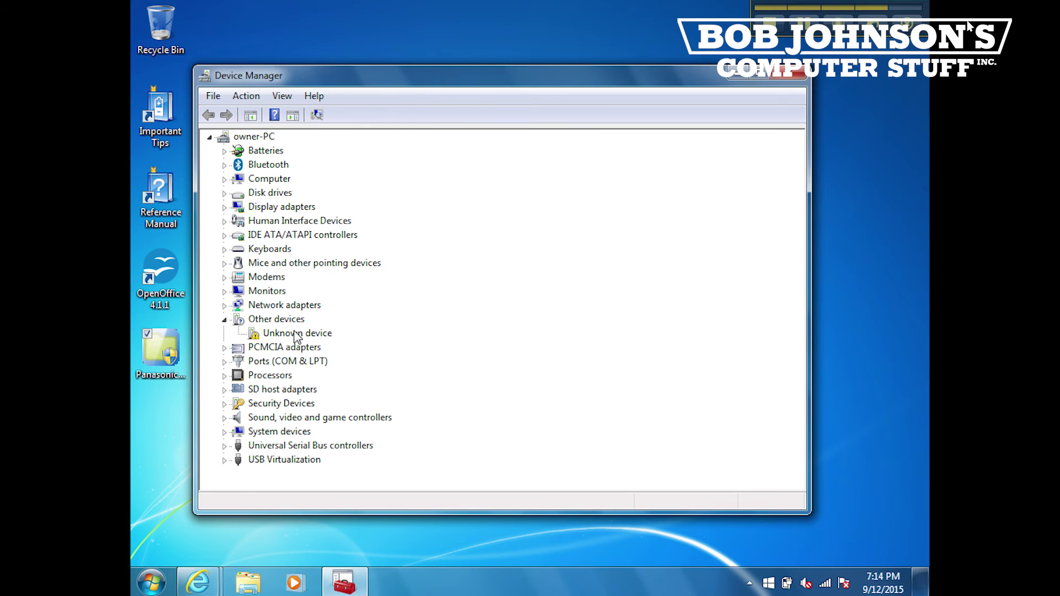
{"action": "left_click", "coordinate": [273, 335]}
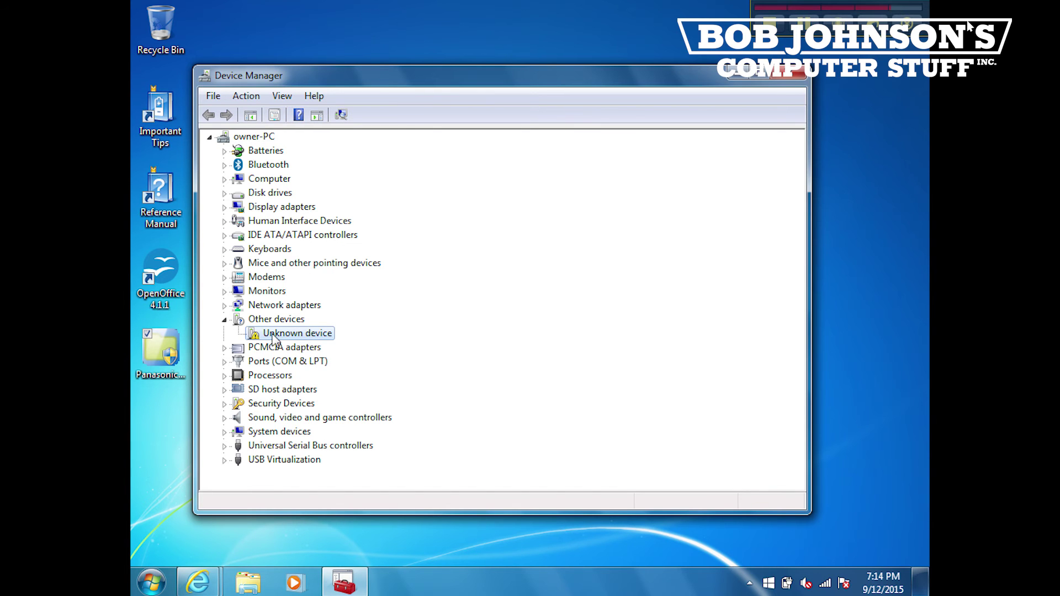
{"action": "double_click", "coordinate": [273, 334]}
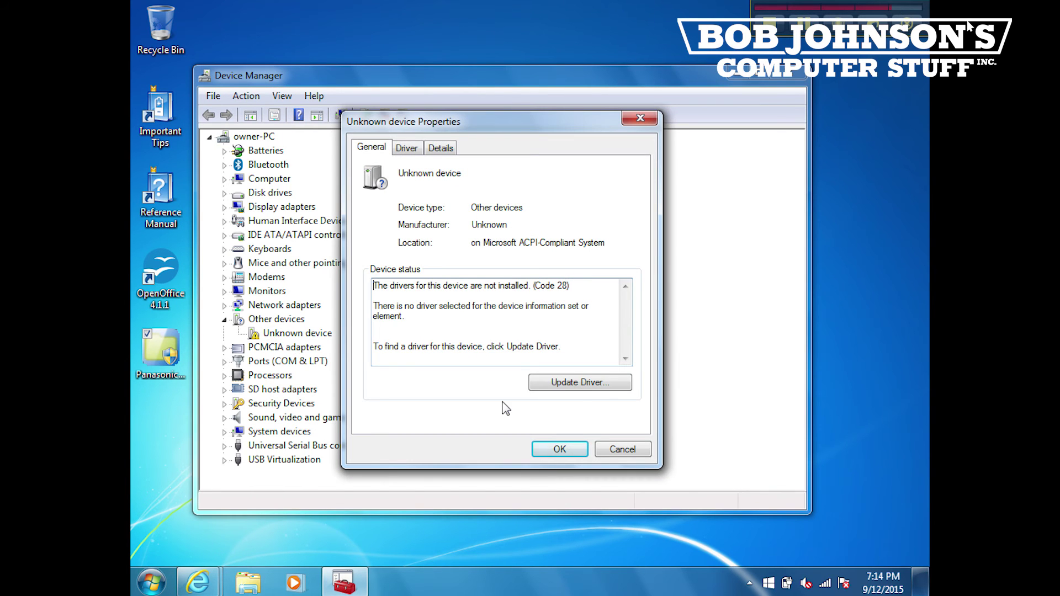
Update the Unknown device's driver from C:\util2\drivers\newmisc and close the dialogs.
{"action": "left_click", "coordinate": [584, 388]}
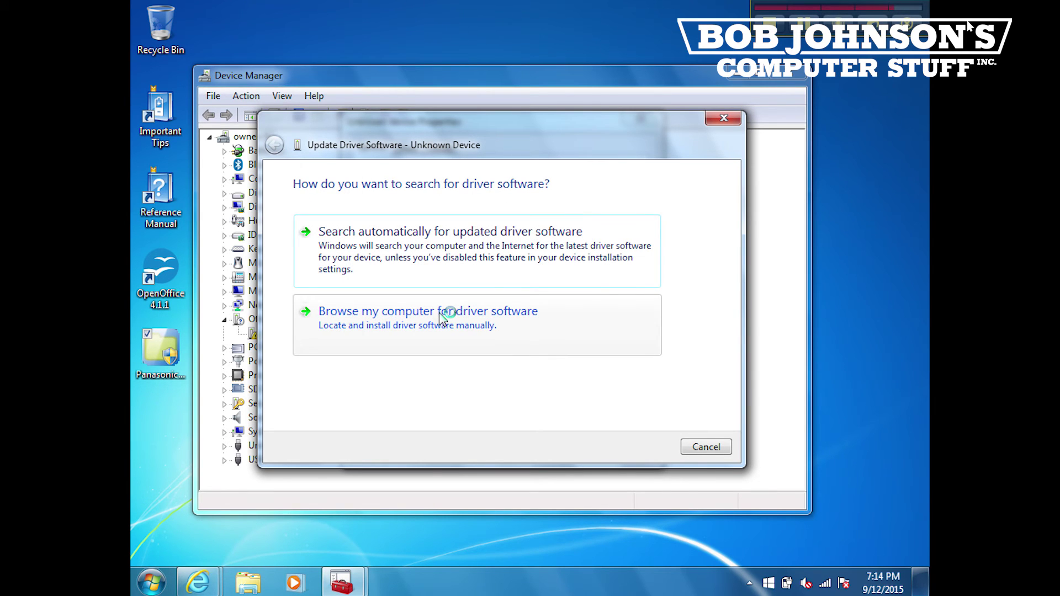
{"action": "left_click", "coordinate": [442, 313]}
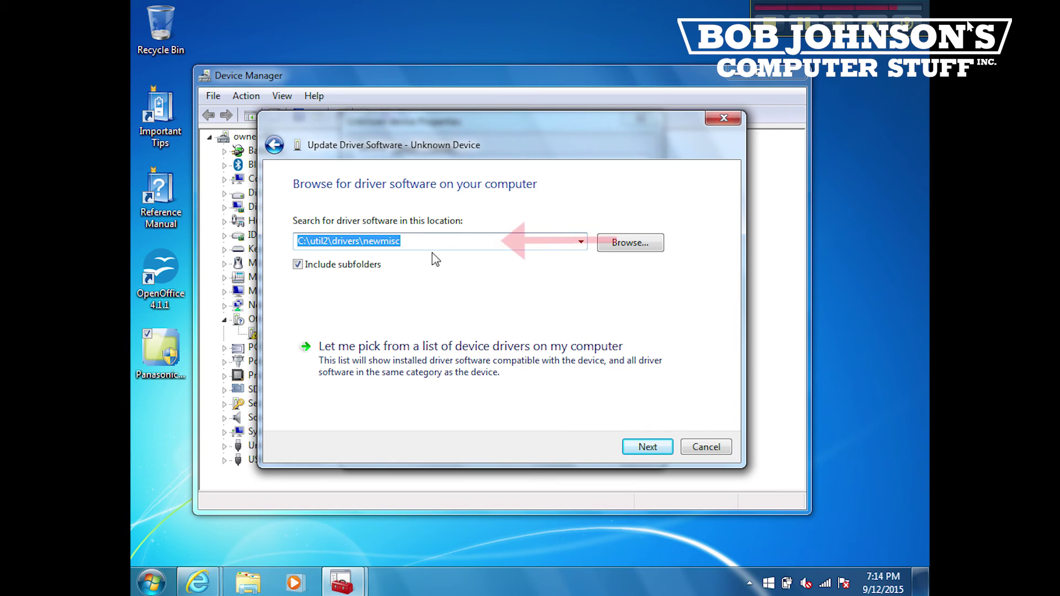
{"action": "left_click", "coordinate": [658, 454]}
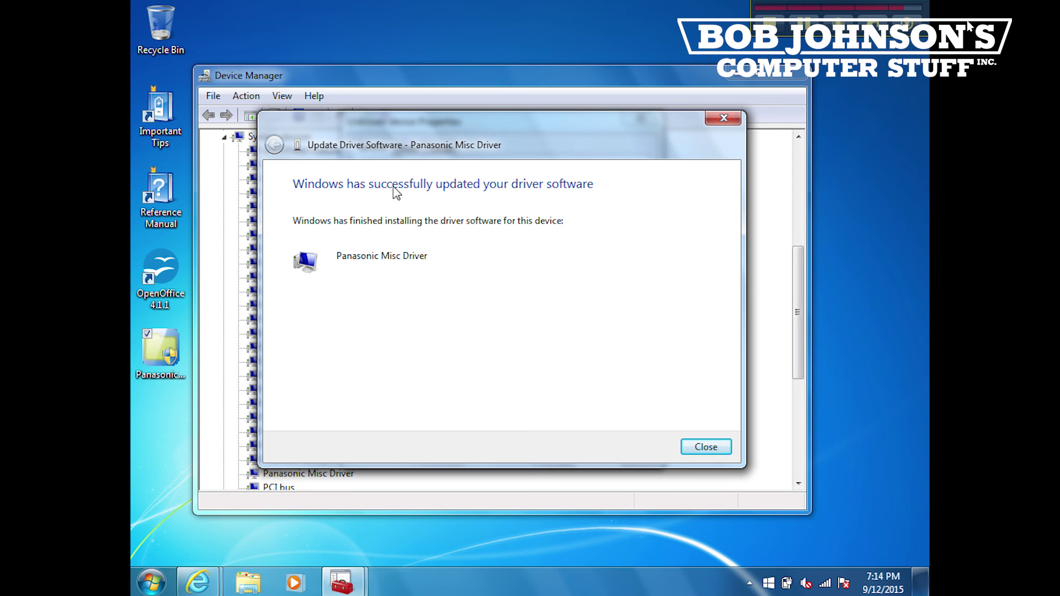
{"action": "key", "text": "Return"}
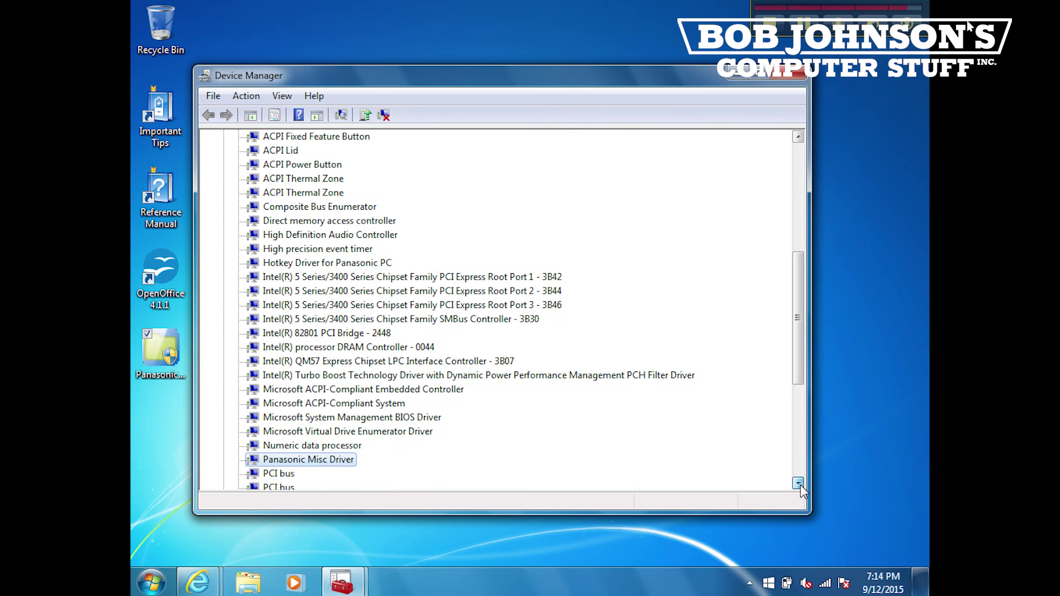
{"action": "scroll", "coordinate": [799, 485], "scroll_direction": "down", "scroll_amount": 4}
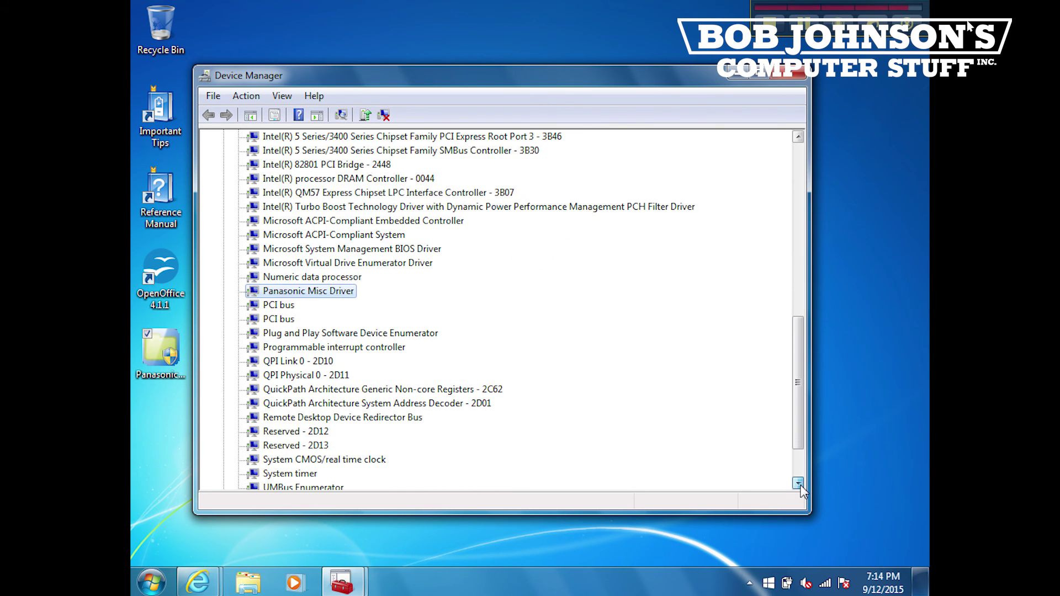
{"action": "left_click", "coordinate": [798, 484]}
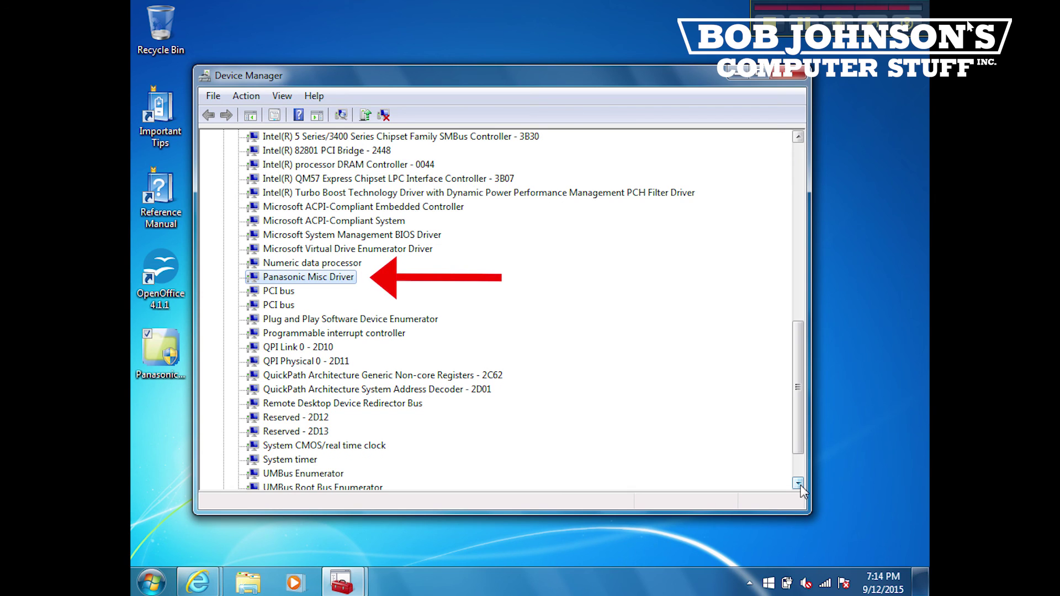